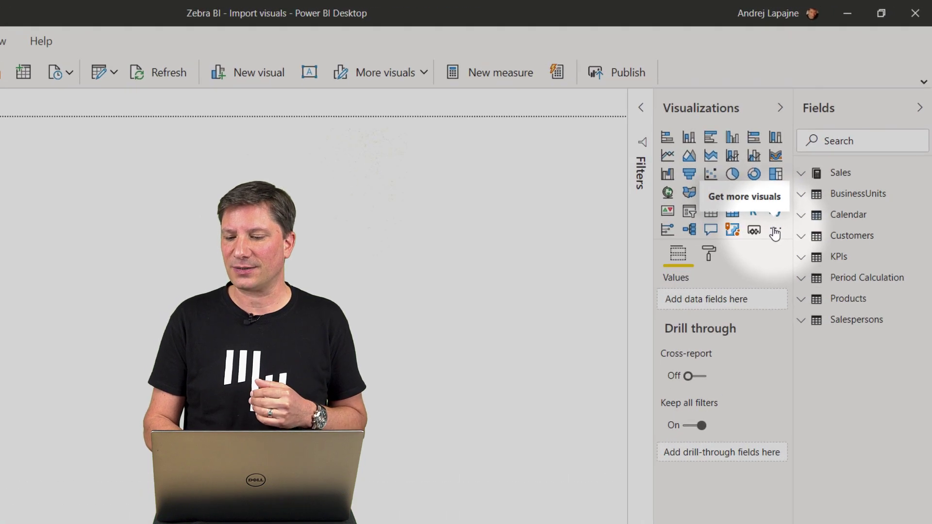
- Search AppSource for 'zebra', add the Zebra BI Charts visual and acknowledge the import
left_click(776, 233)
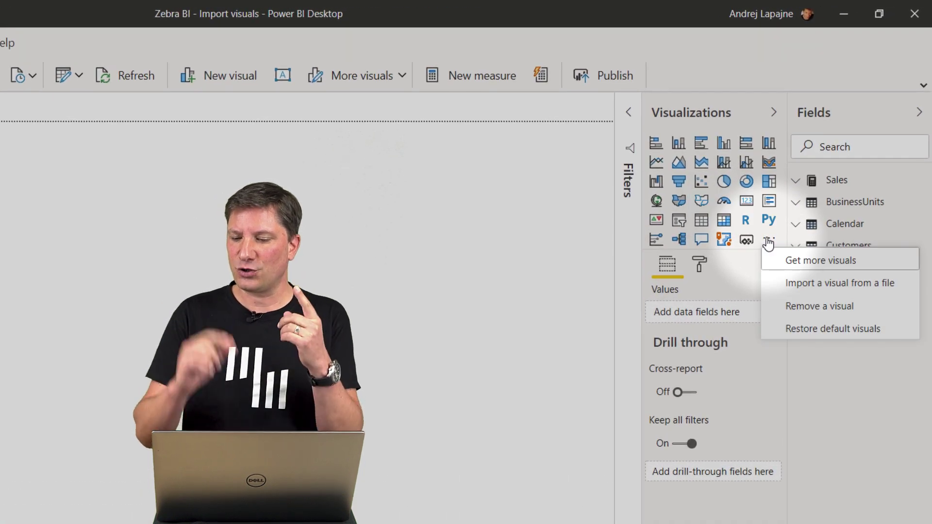
left_click(845, 262)
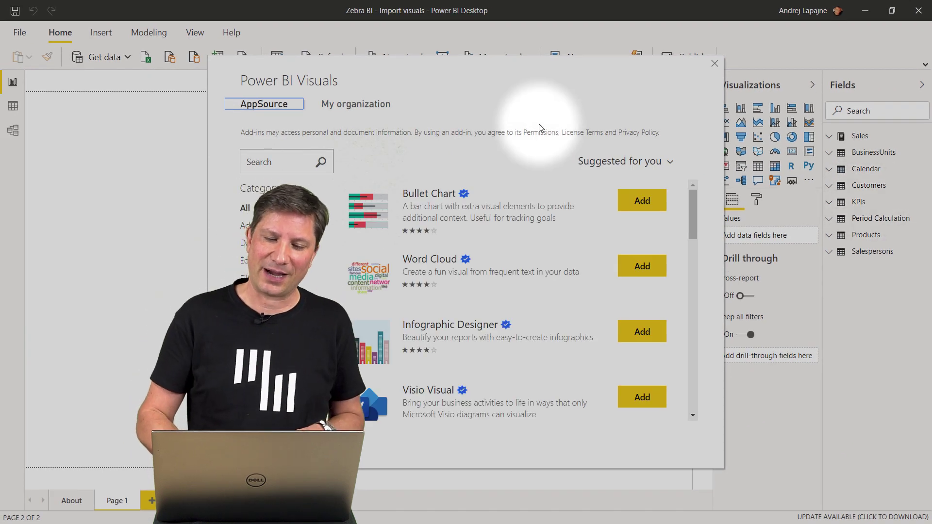
left_click(306, 163)
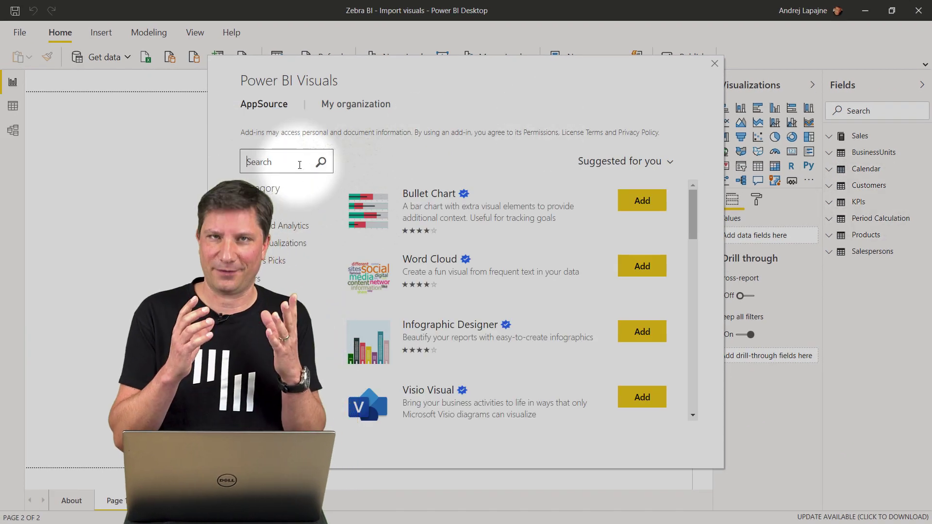
type("zebr")
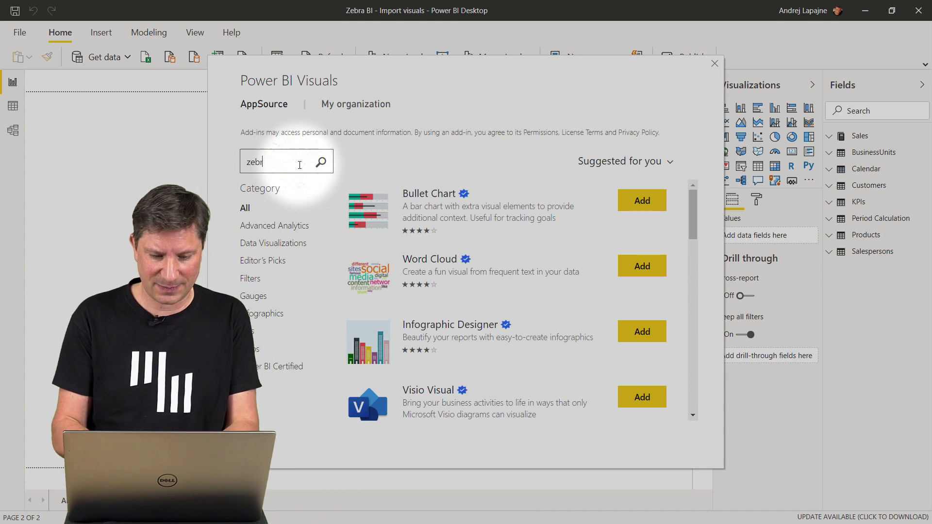
type("a")
key("Return")
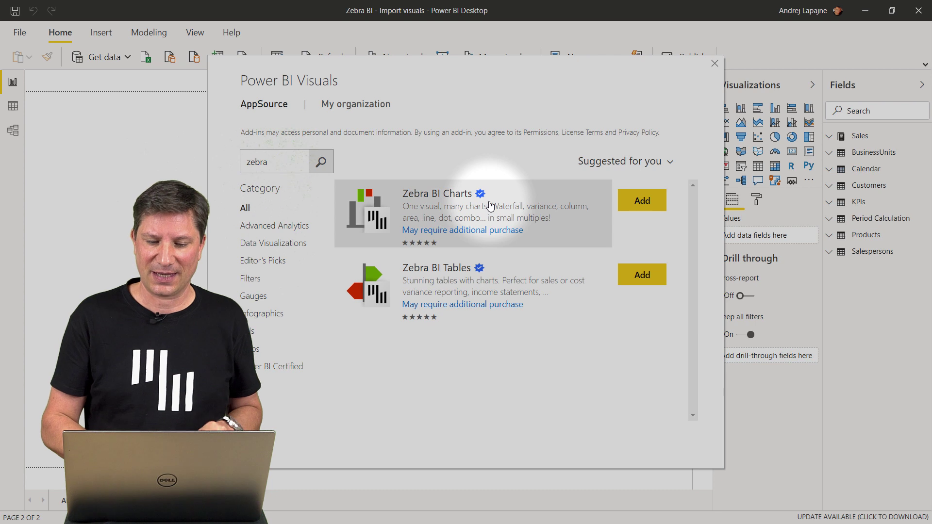
left_click(642, 200)
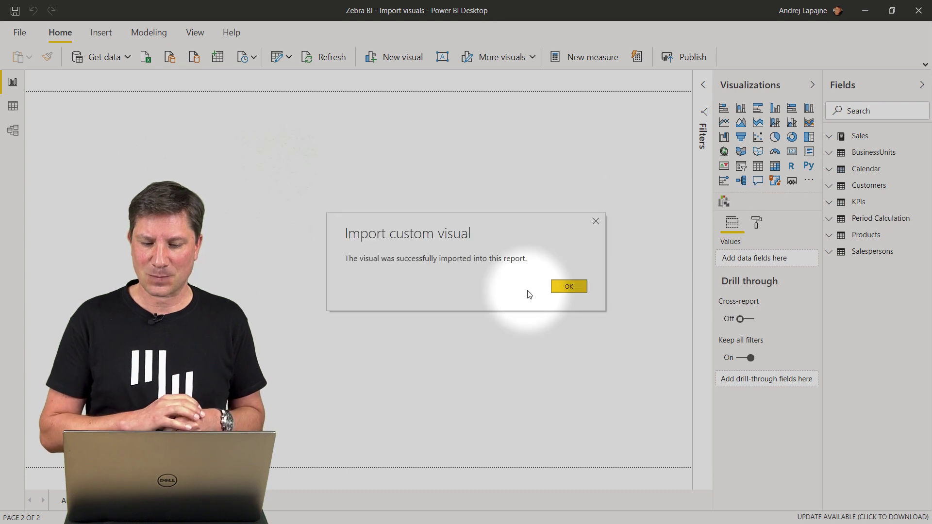
left_click(570, 287)
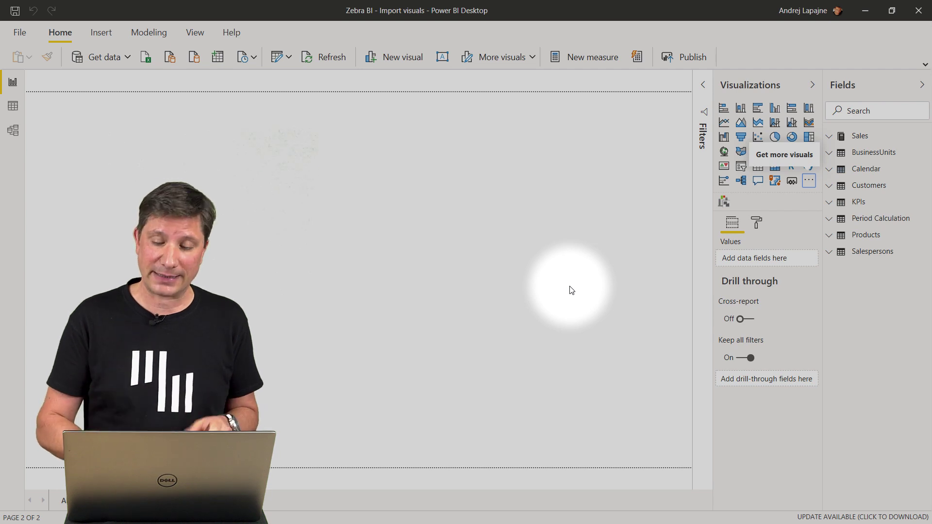
- Search AppSource for 'zebra' again and add Zebra BI Tables, confirming the import message
left_click(808, 181)
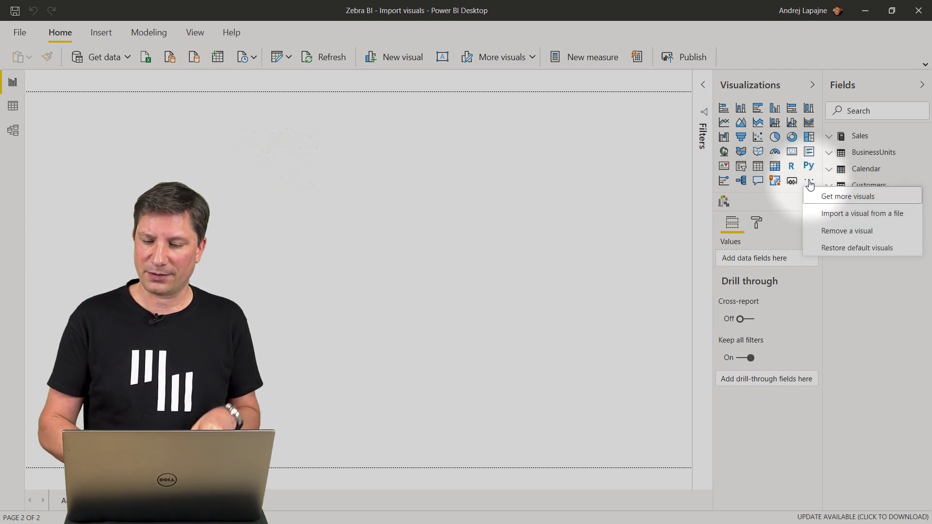
left_click(836, 197)
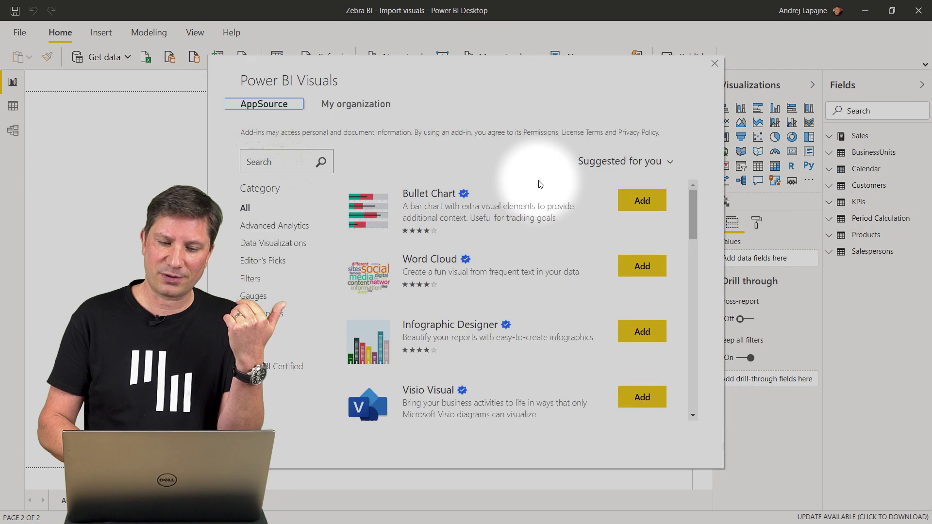
left_click(286, 159)
type("z")
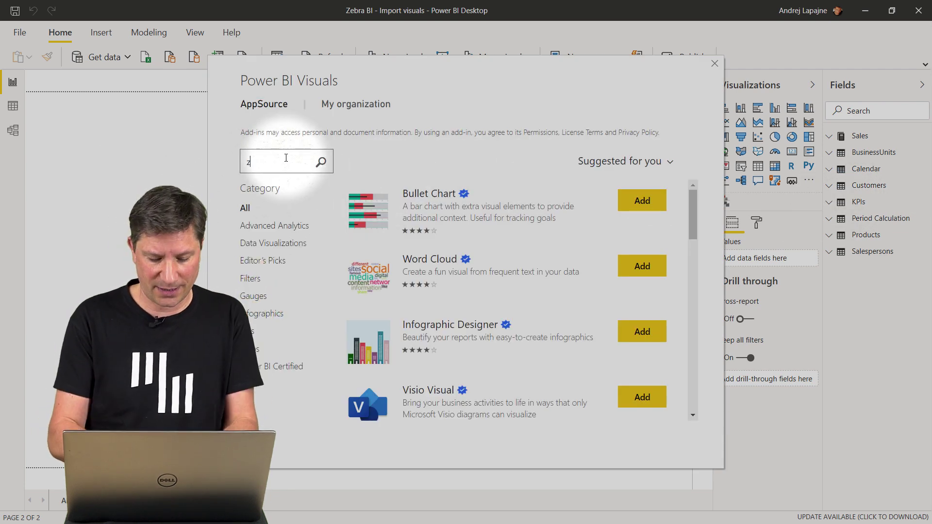
type("ebra")
key("Return")
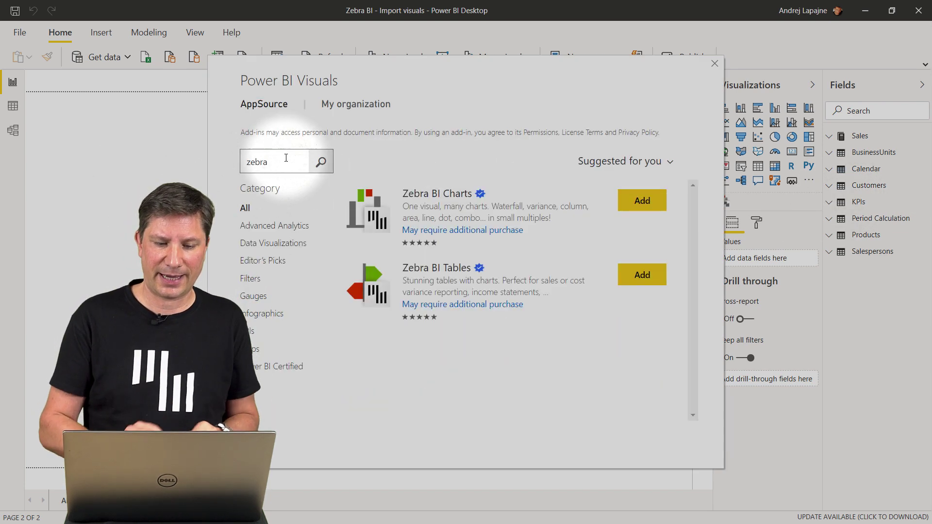
left_click(640, 274)
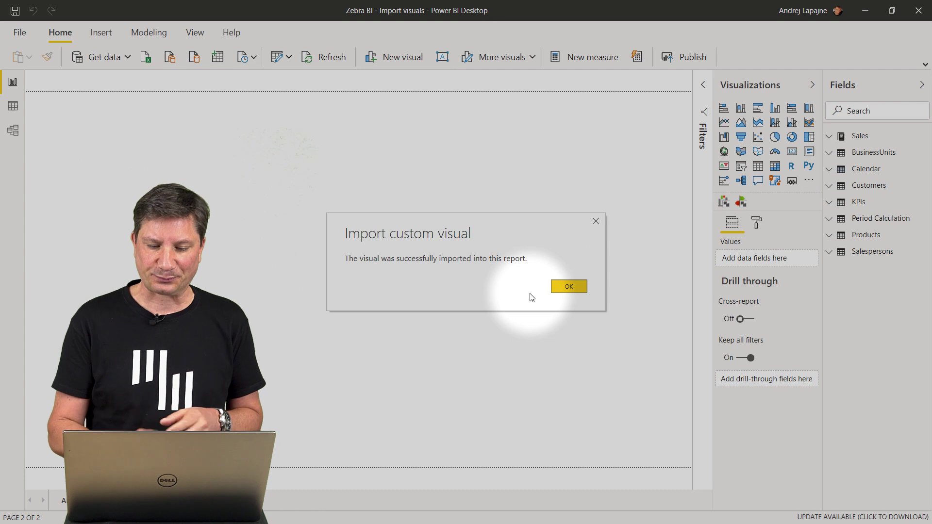
left_click(563, 288)
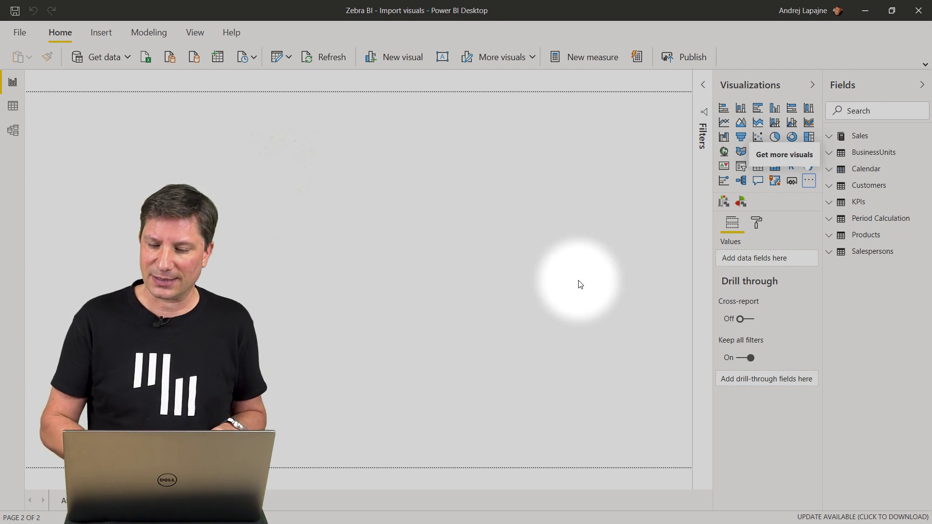
- Put a Zebra BI Charts visual on Page 1, enlarge it, and drag it right and down
left_click(723, 202)
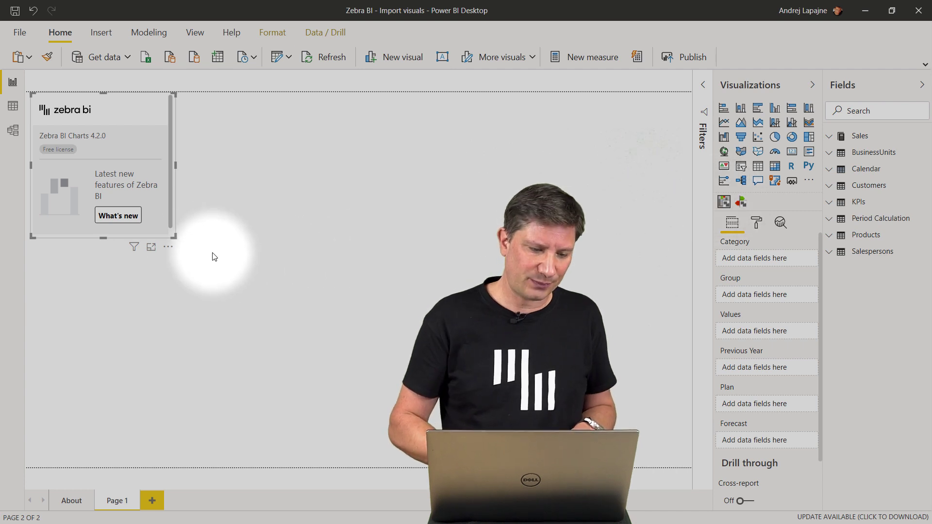
left_click_drag(175, 237, 231, 303)
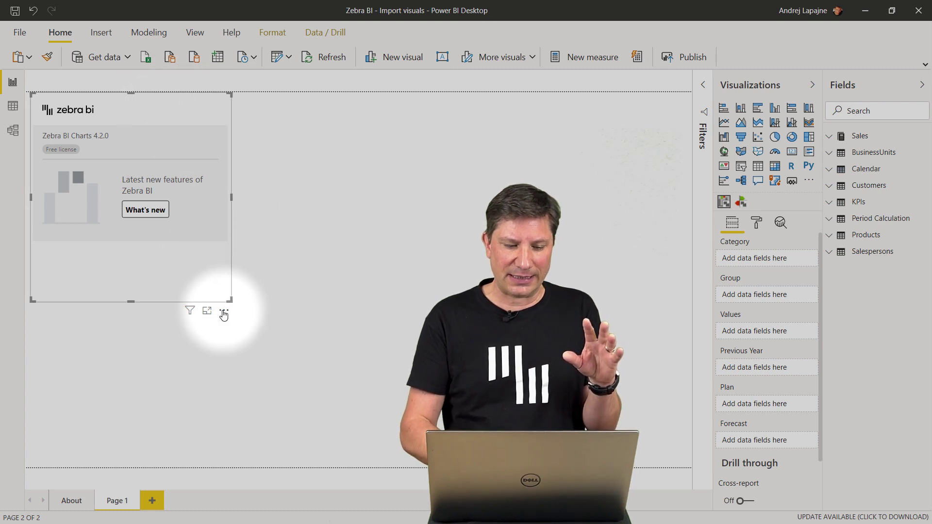
left_click_drag(223, 312, 306, 334)
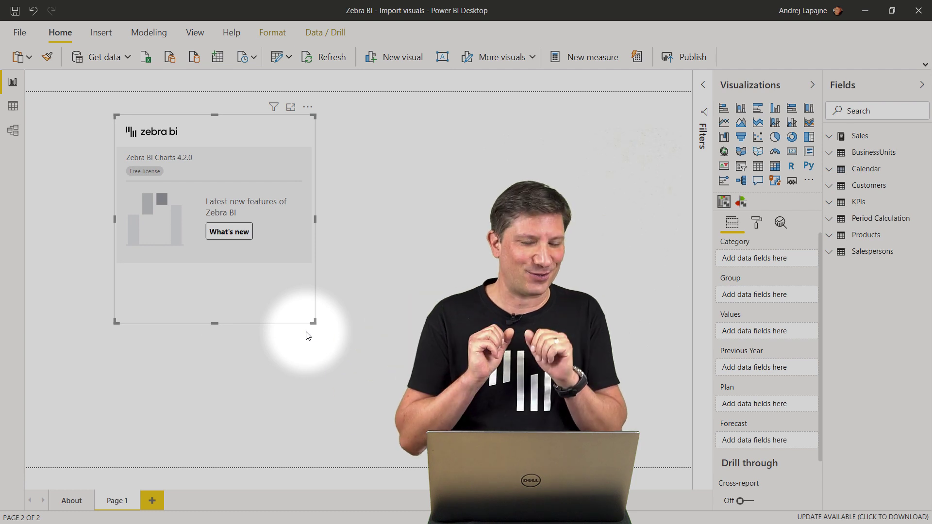
- Feed the chart AC from Sales and Month from Calendar to show AC by Month
left_click(833, 140)
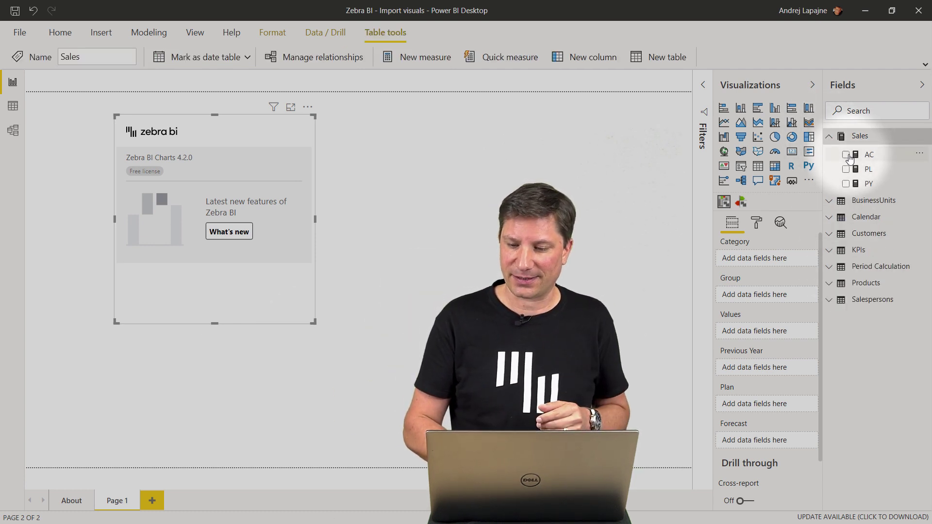
left_click(847, 155)
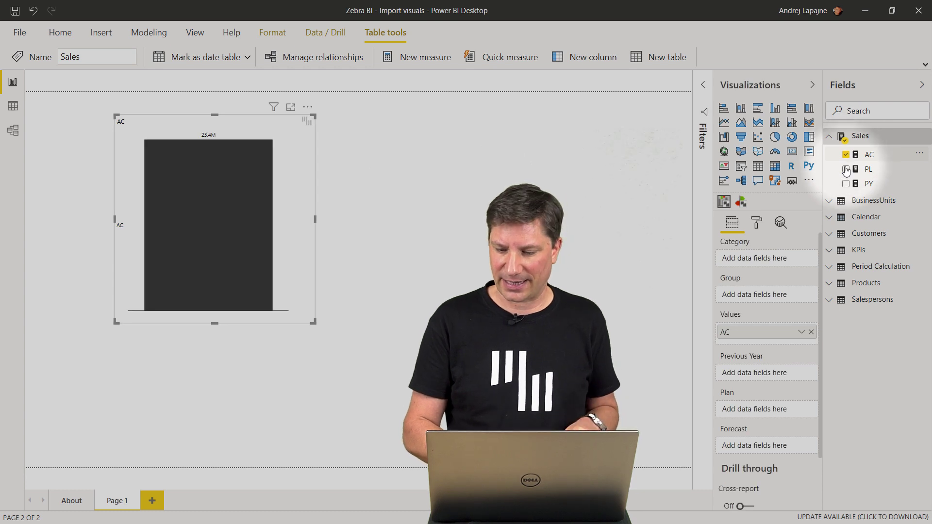
left_click(828, 219)
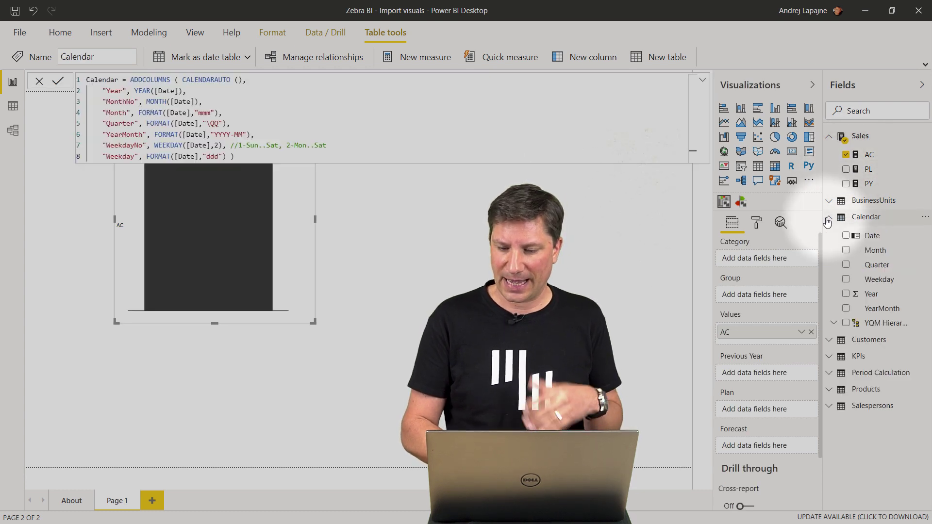
left_click(846, 250)
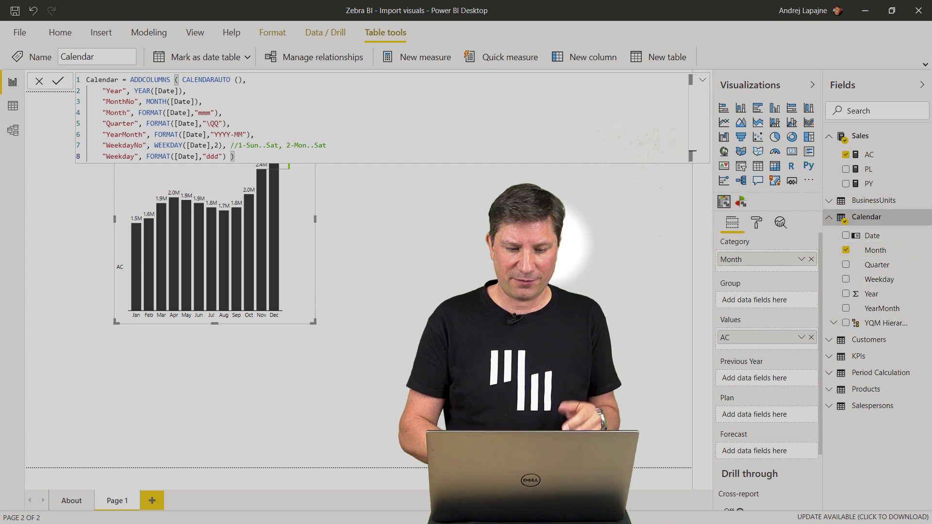
left_click(366, 221)
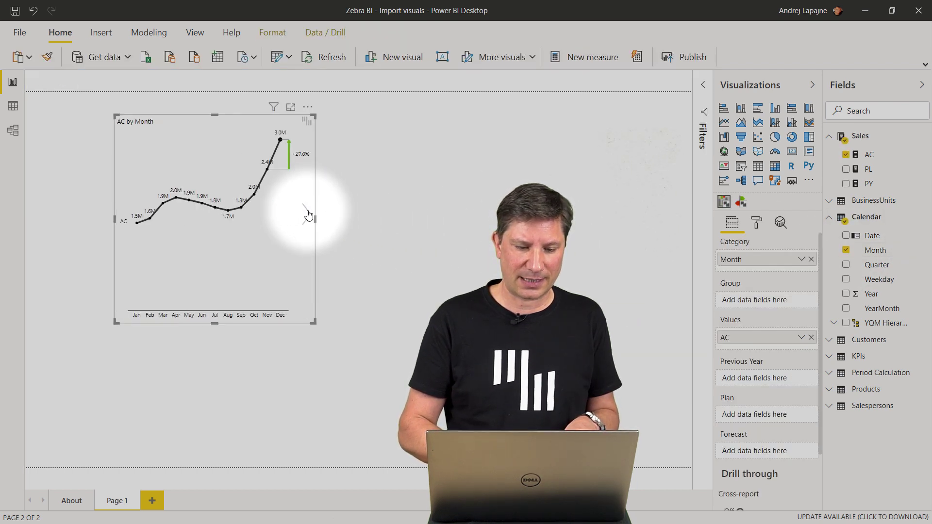
- Widen the chart and cycle its type from area through needle to the Pro-locked waterfall
left_click_drag(316, 222, 418, 225)
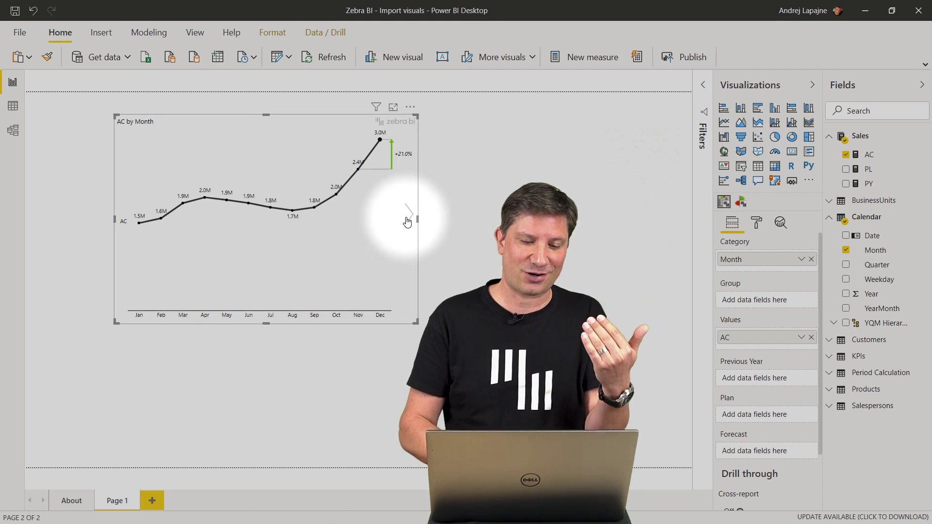
left_click(407, 219)
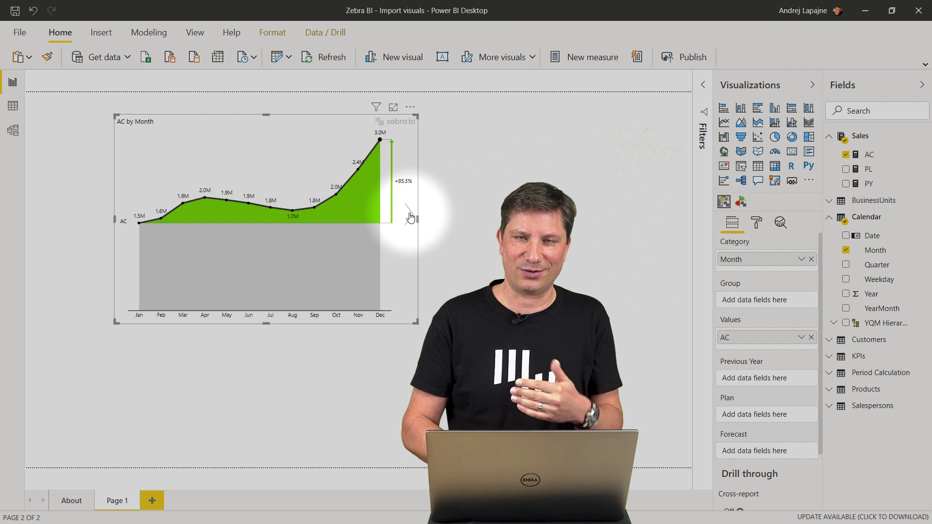
left_click(410, 217)
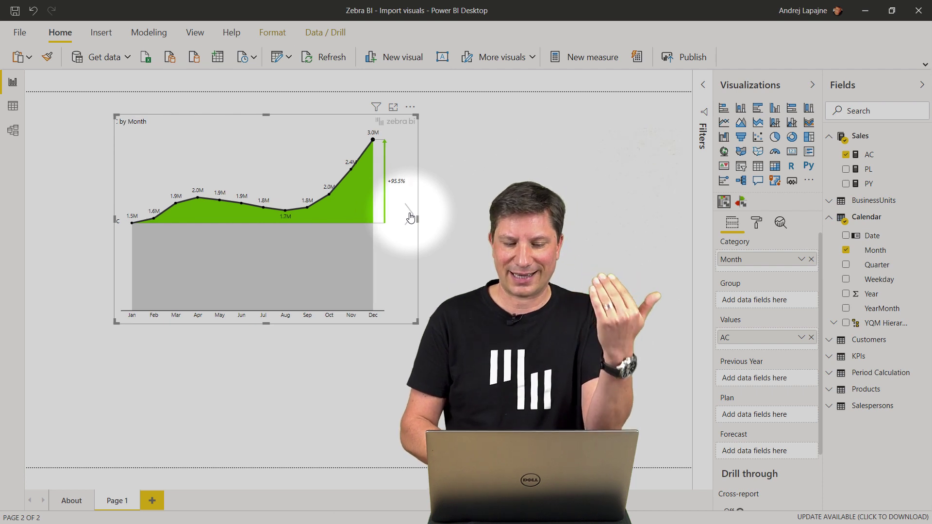
left_click(410, 217)
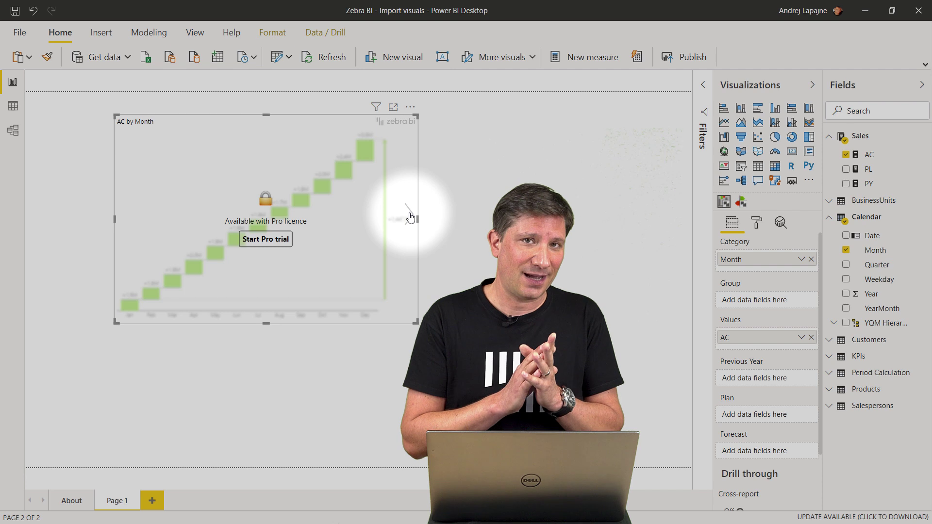
- Cycle the AC by Month chart once more to show monthly columns
left_click(410, 217)
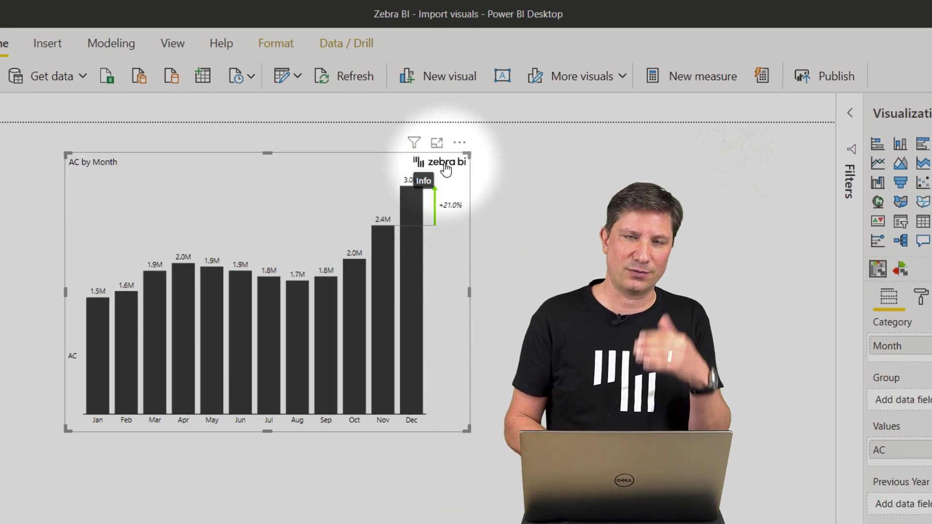
- Paste and confirm a Pro licence key in the Zebra BI Charts licensing panel
left_click(445, 167)
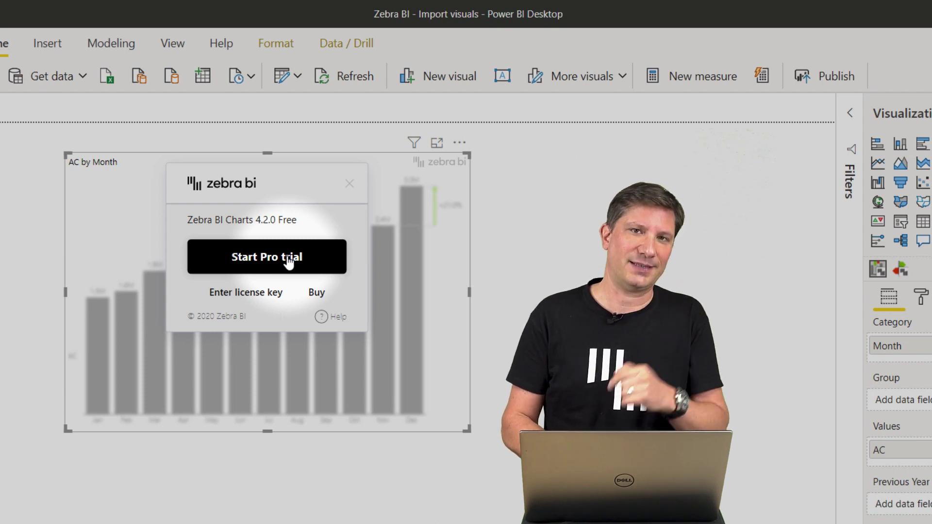
left_click(267, 293)
key("ctrl+v")
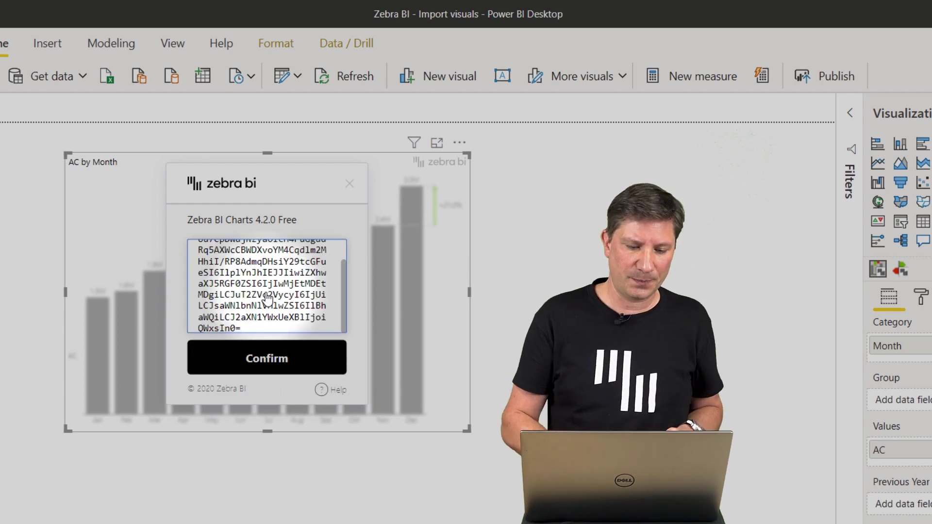
left_click(264, 362)
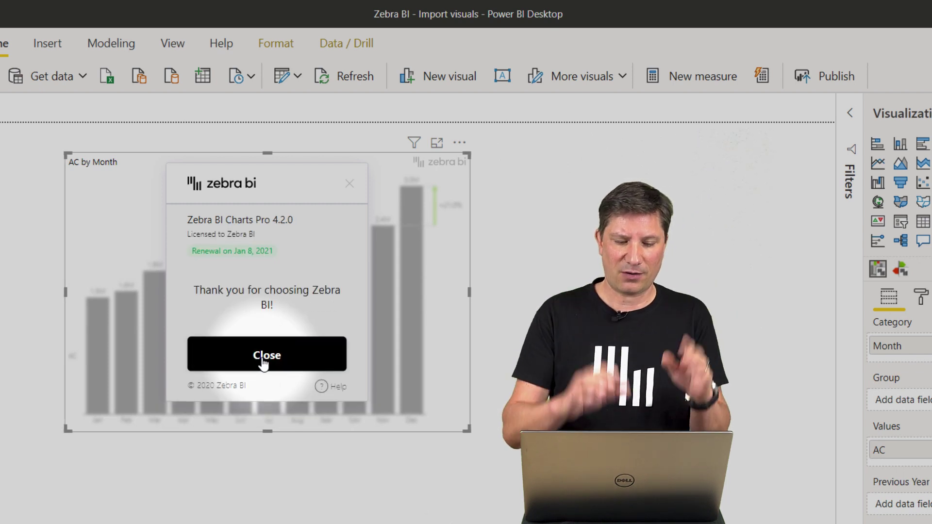
left_click(266, 359)
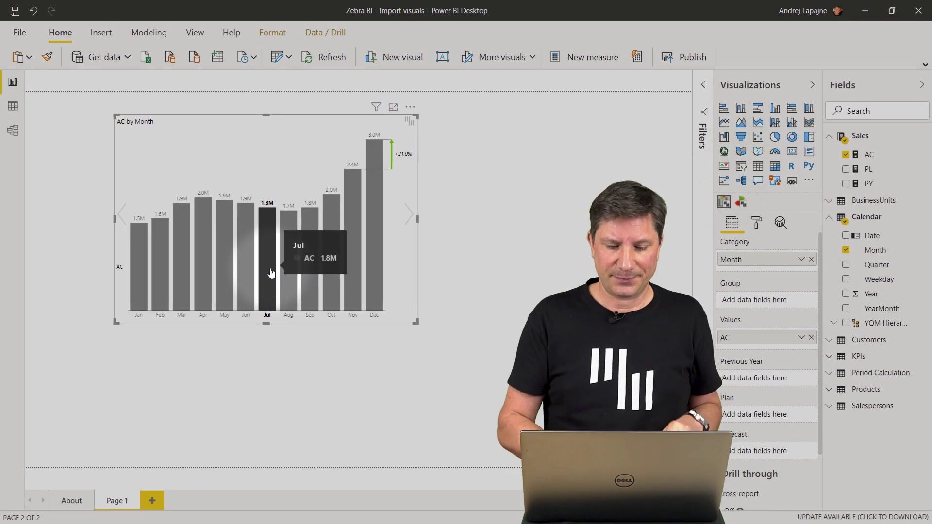
- Add PY and BusinessUnits Division to the chart, enlarge it twice and shift it left
left_click(846, 184)
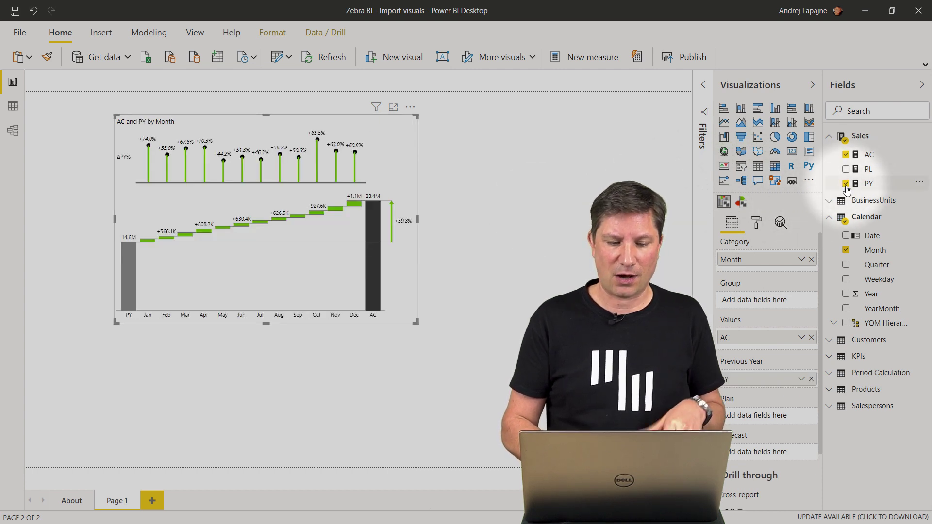
left_click_drag(415, 322, 405, 377)
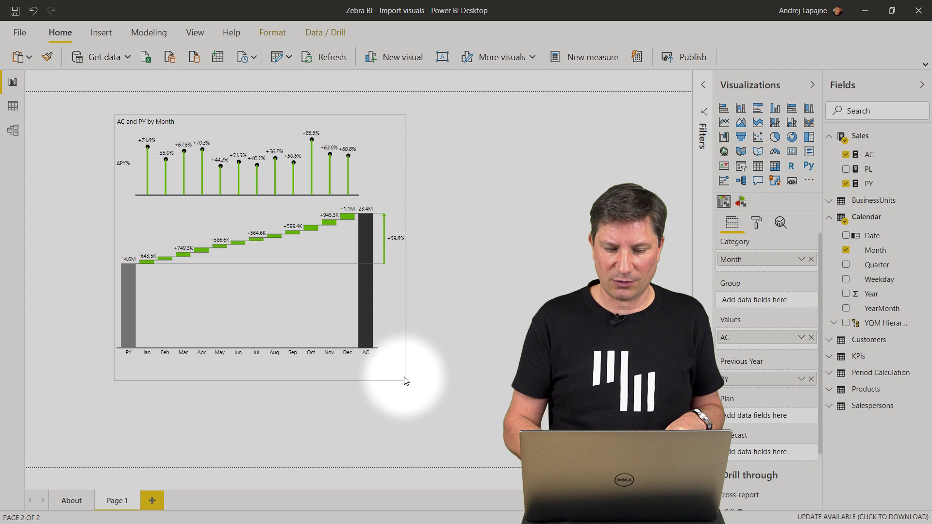
left_click(829, 203)
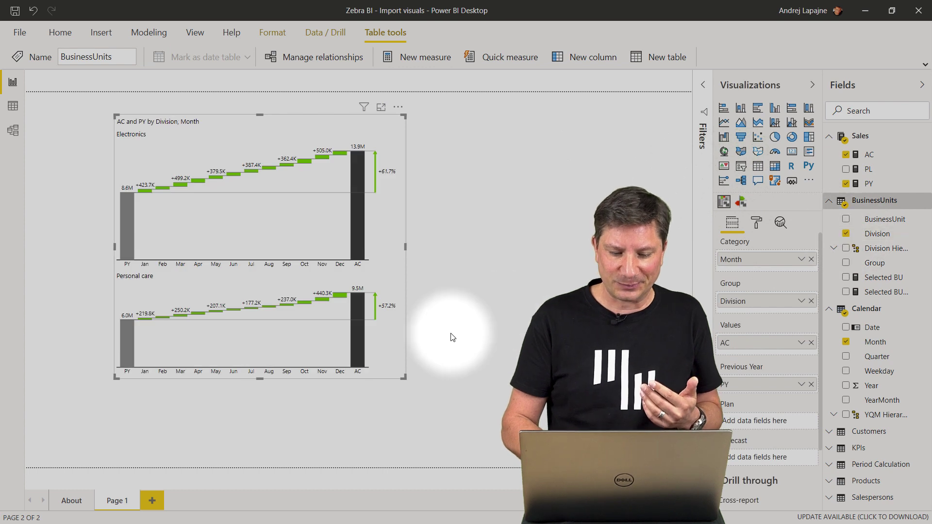
left_click_drag(402, 377, 422, 387)
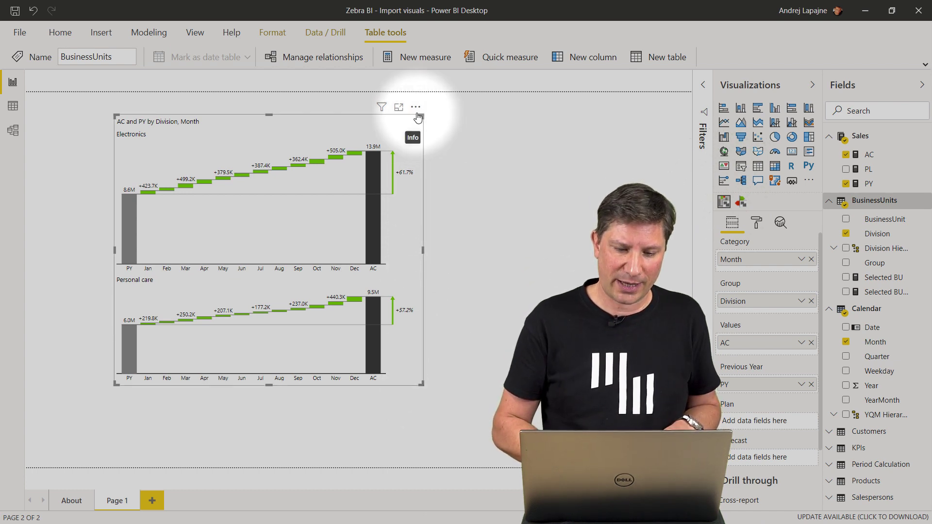
left_click_drag(416, 113, 332, 118)
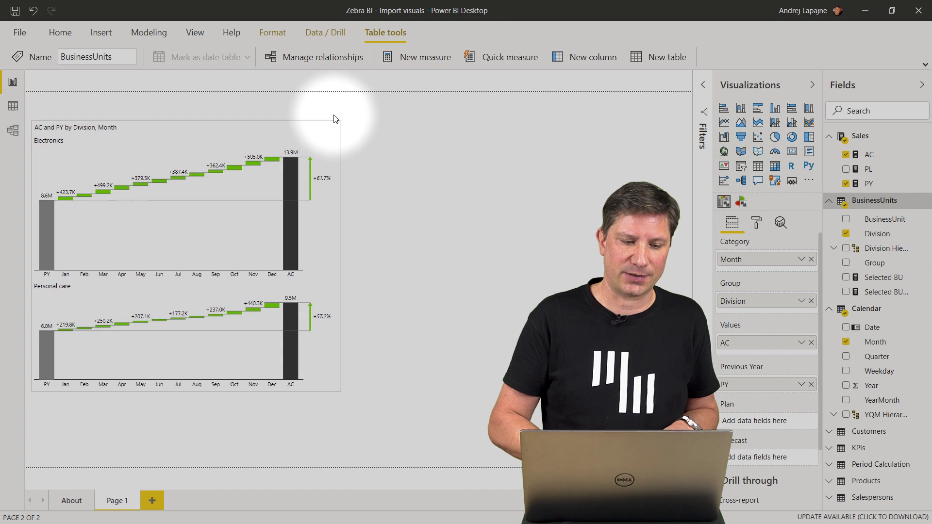
- Add a Zebra BI Tables visual beside the chart with AC from Sales as its value
left_click(439, 181)
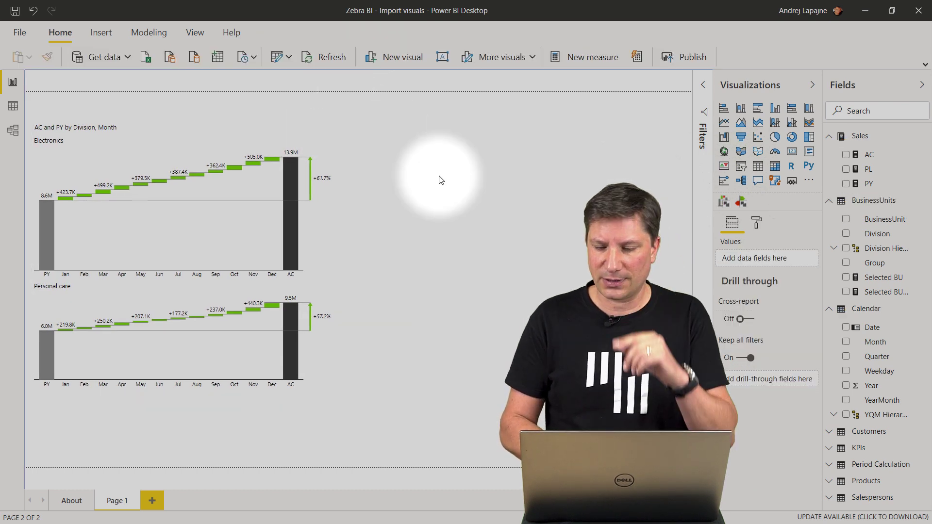
left_click(741, 203)
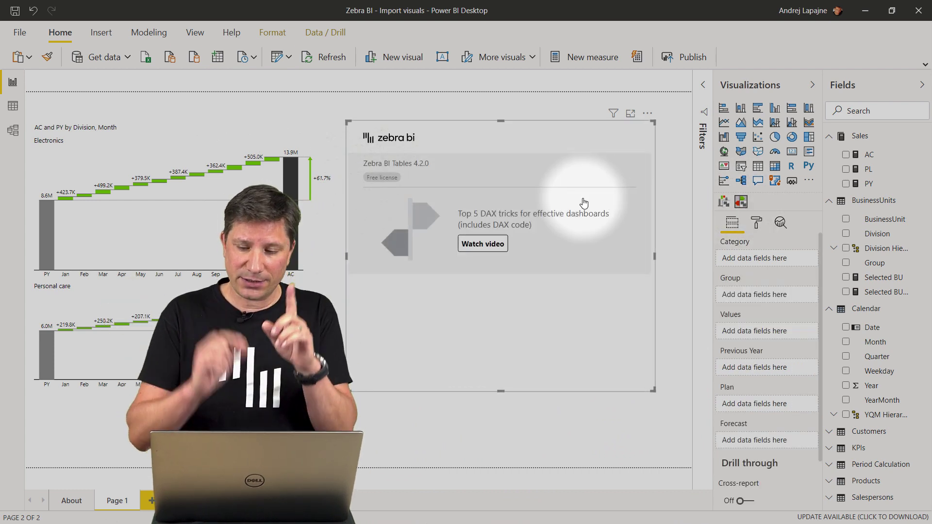
left_click(846, 154)
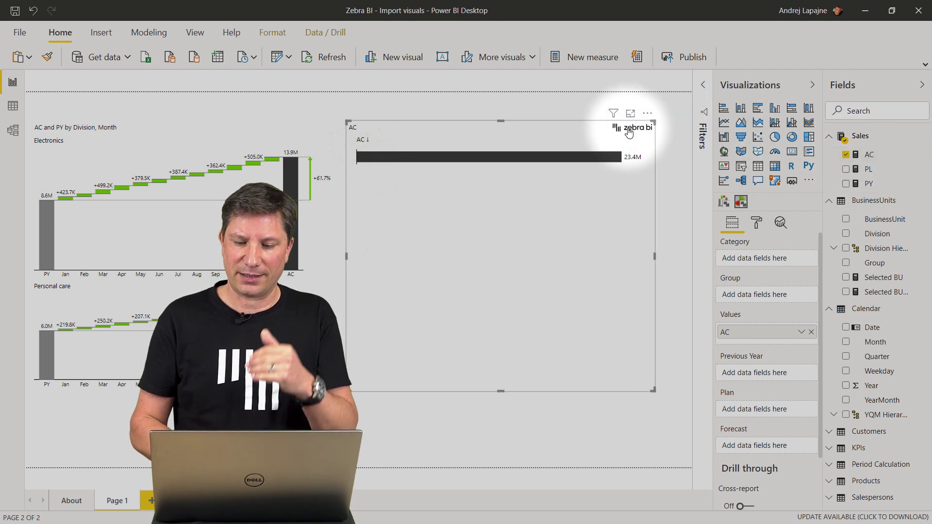
- Paste and confirm a Pro licence key in the Zebra BI Tables licensing panel
left_click(627, 133)
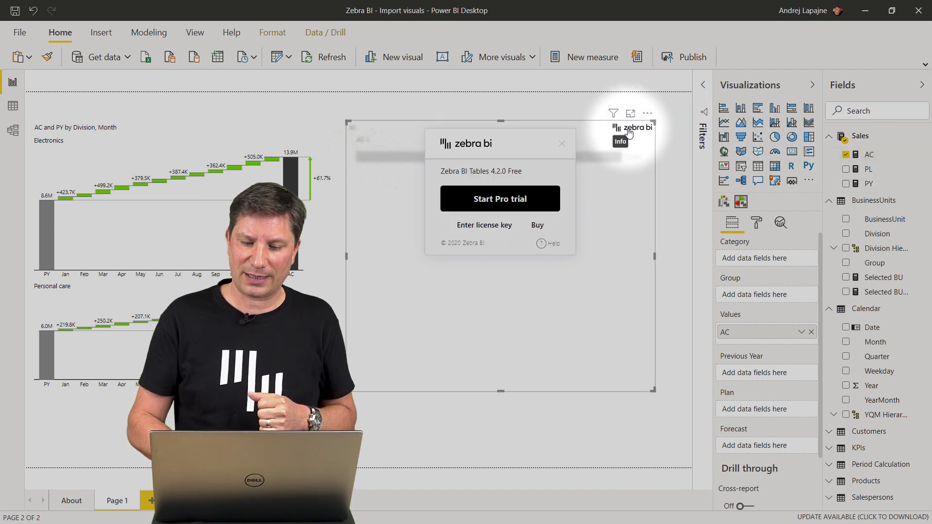
left_click(485, 226)
key("ctrl+v")
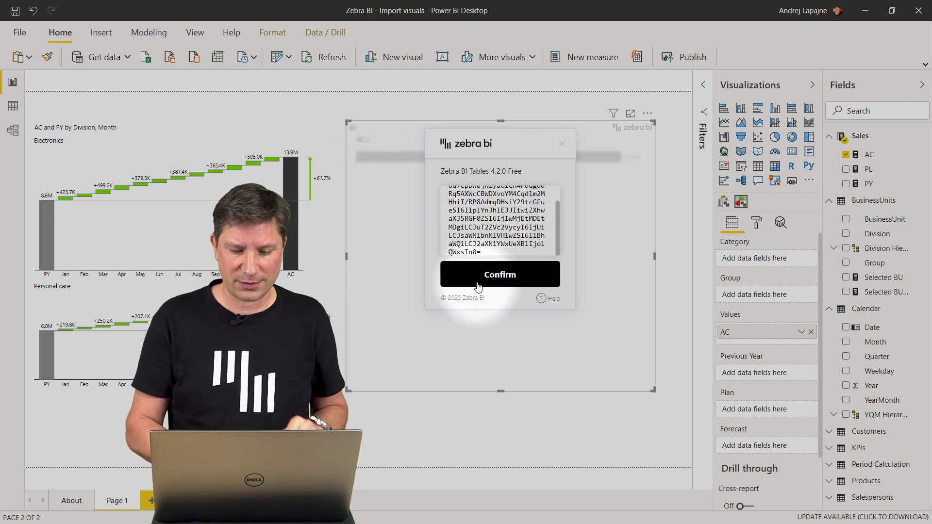
left_click(495, 281)
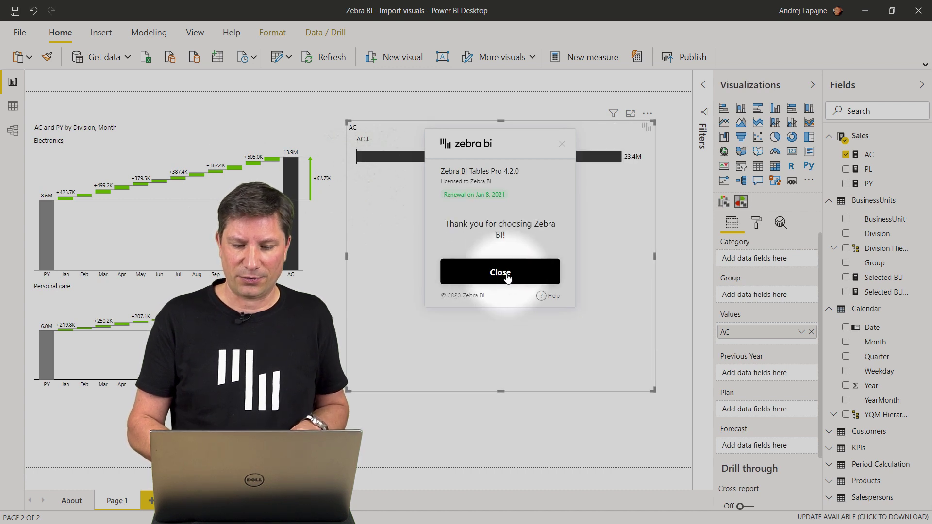
left_click(506, 277)
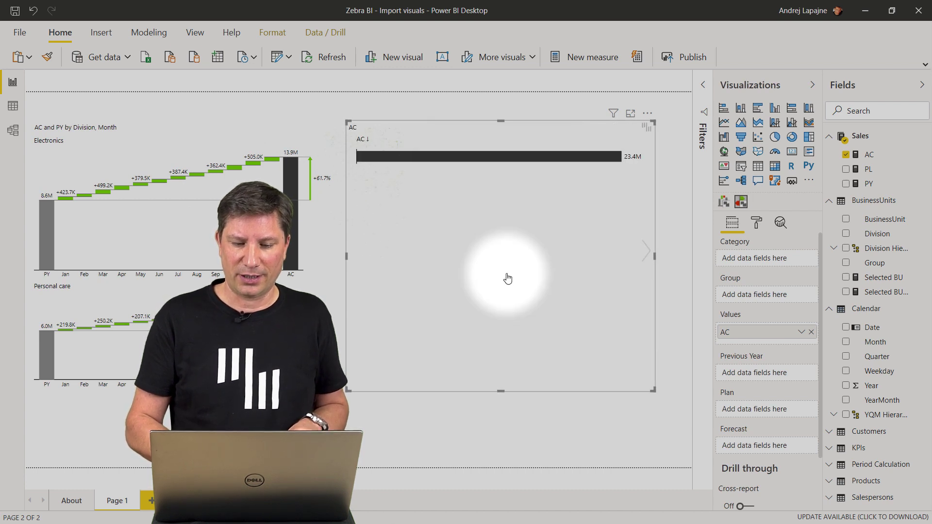
- Pin Zebra BI Tables and Zebra BI Charts to the Visualizations pane
right_click(741, 205)
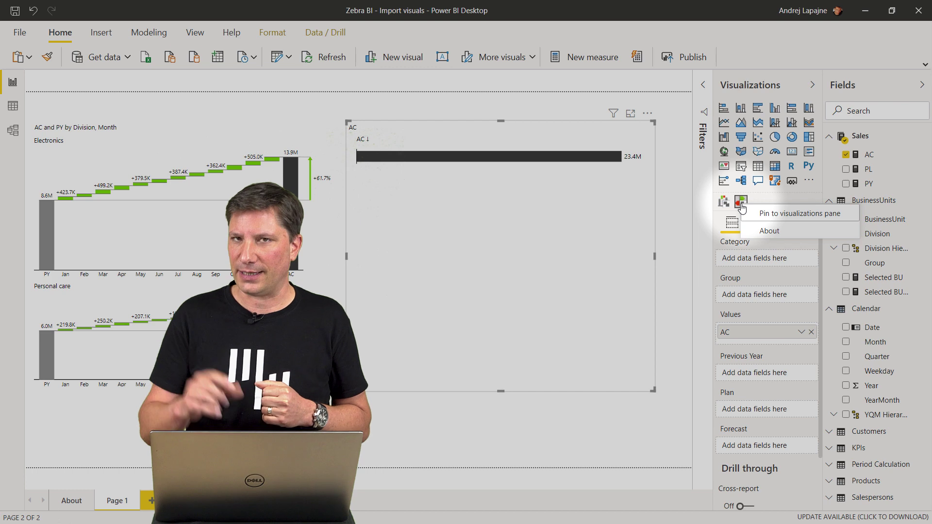
left_click(774, 214)
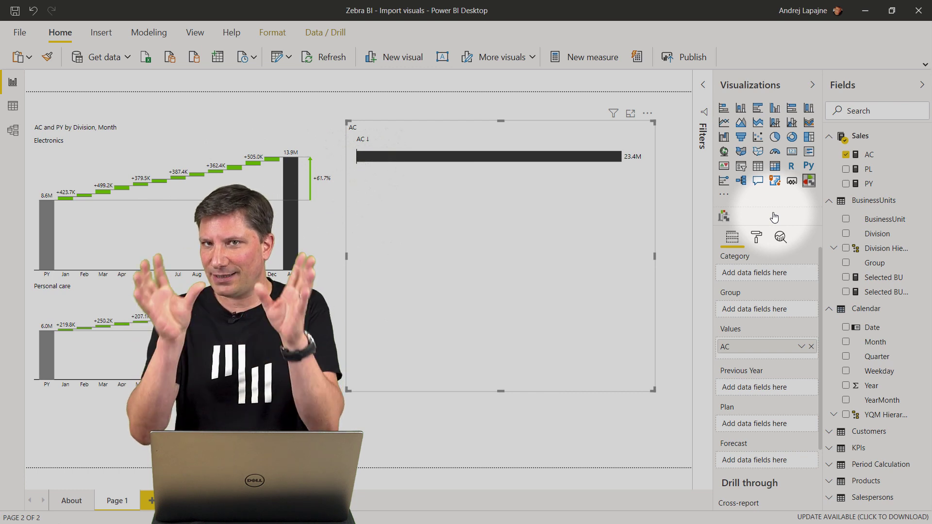
right_click(725, 215)
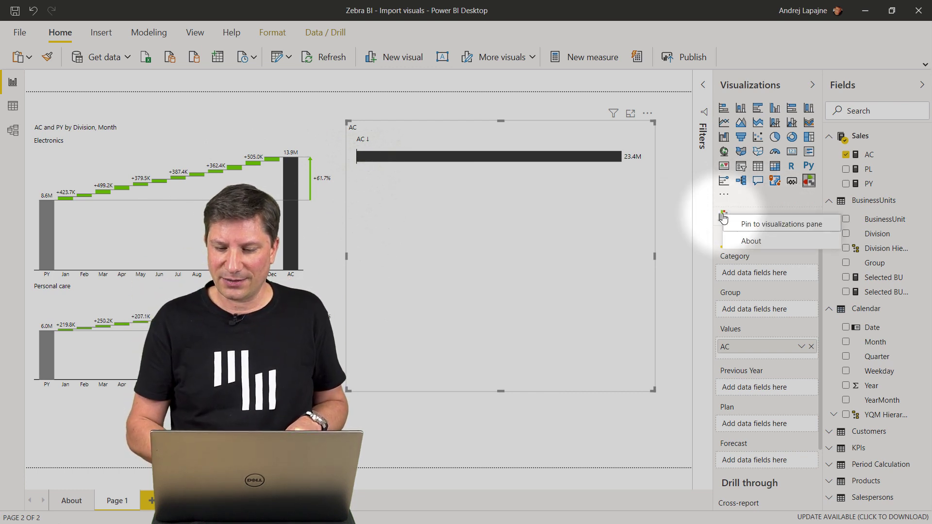
left_click(747, 225)
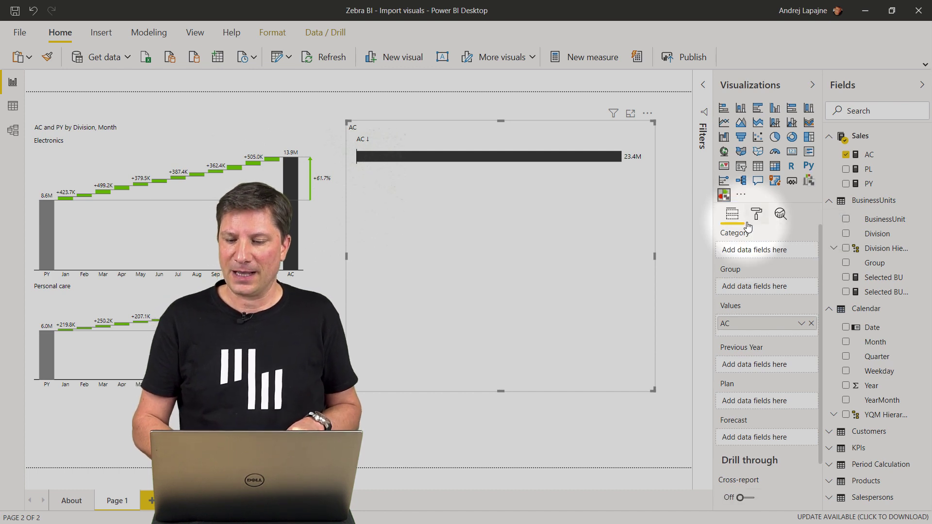